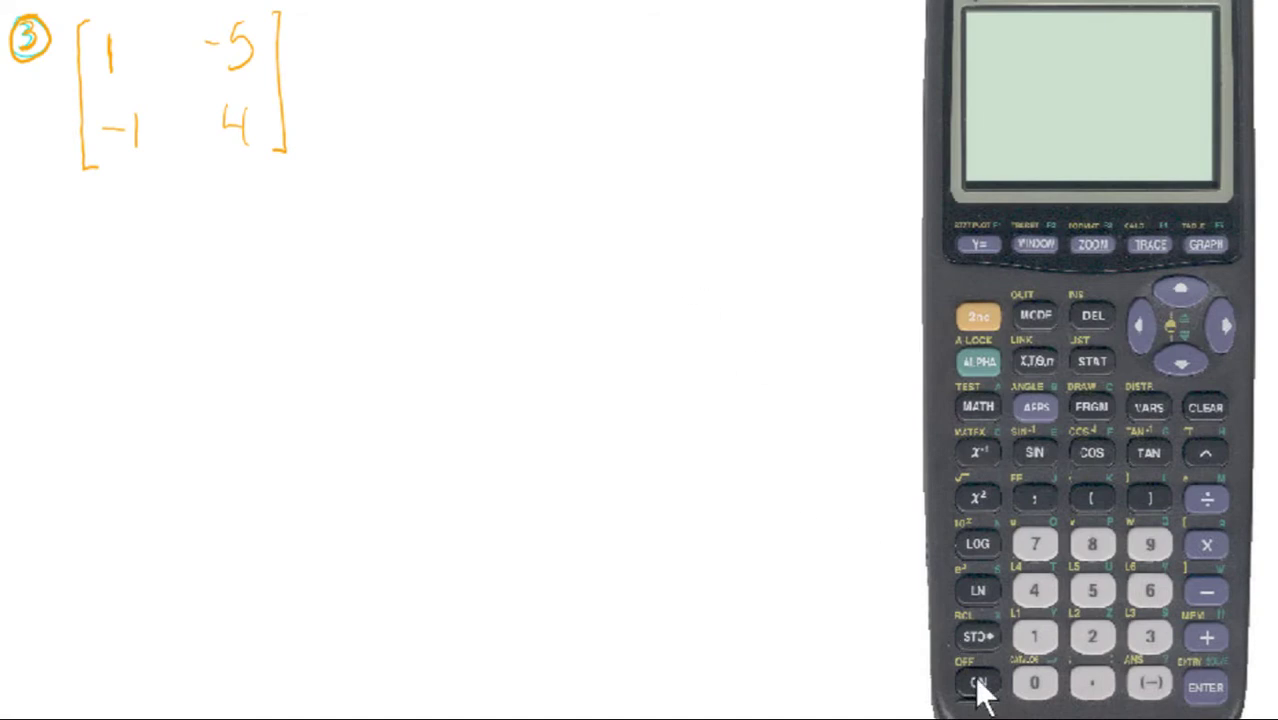
# Clear the home screen, then open and quit the MATRIX menu.
pyautogui.click(1186, 417)
pyautogui.click(976, 451)
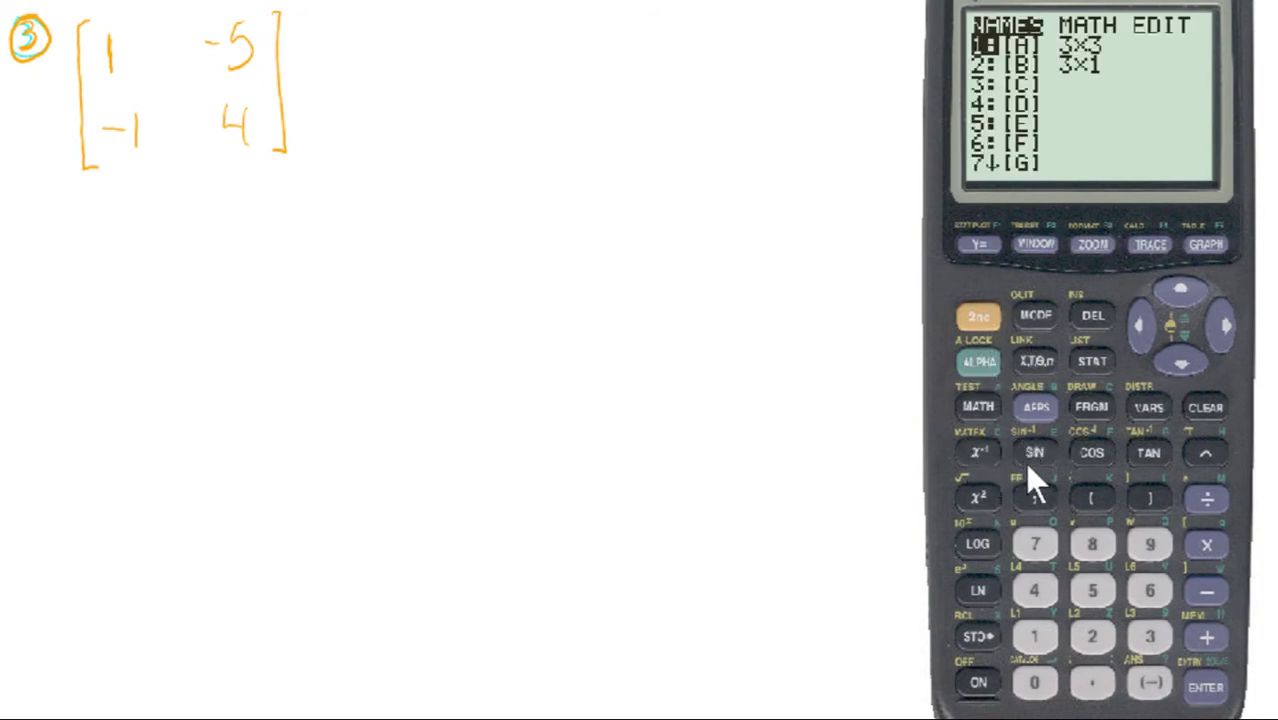
pyautogui.click(980, 317)
pyautogui.click(1036, 316)
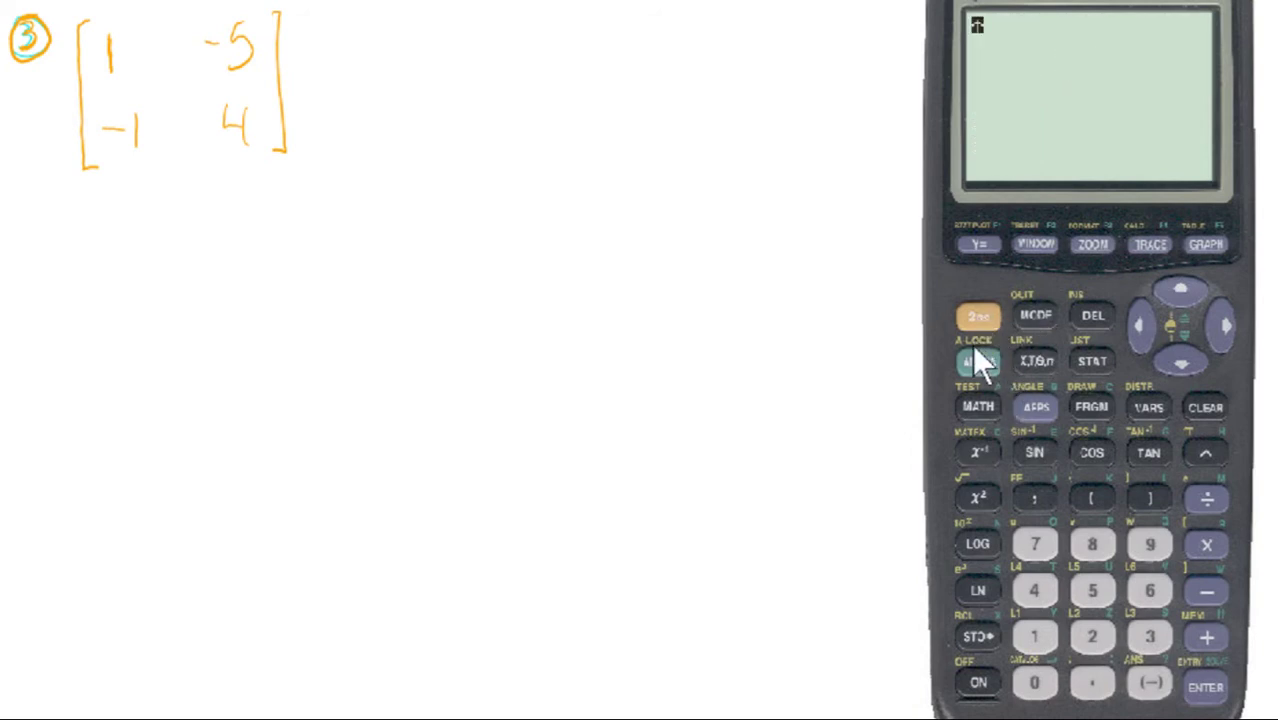
# Paste matrix name [A] from the MATRIX NAMES list onto the home screen.
pyautogui.click(975, 452)
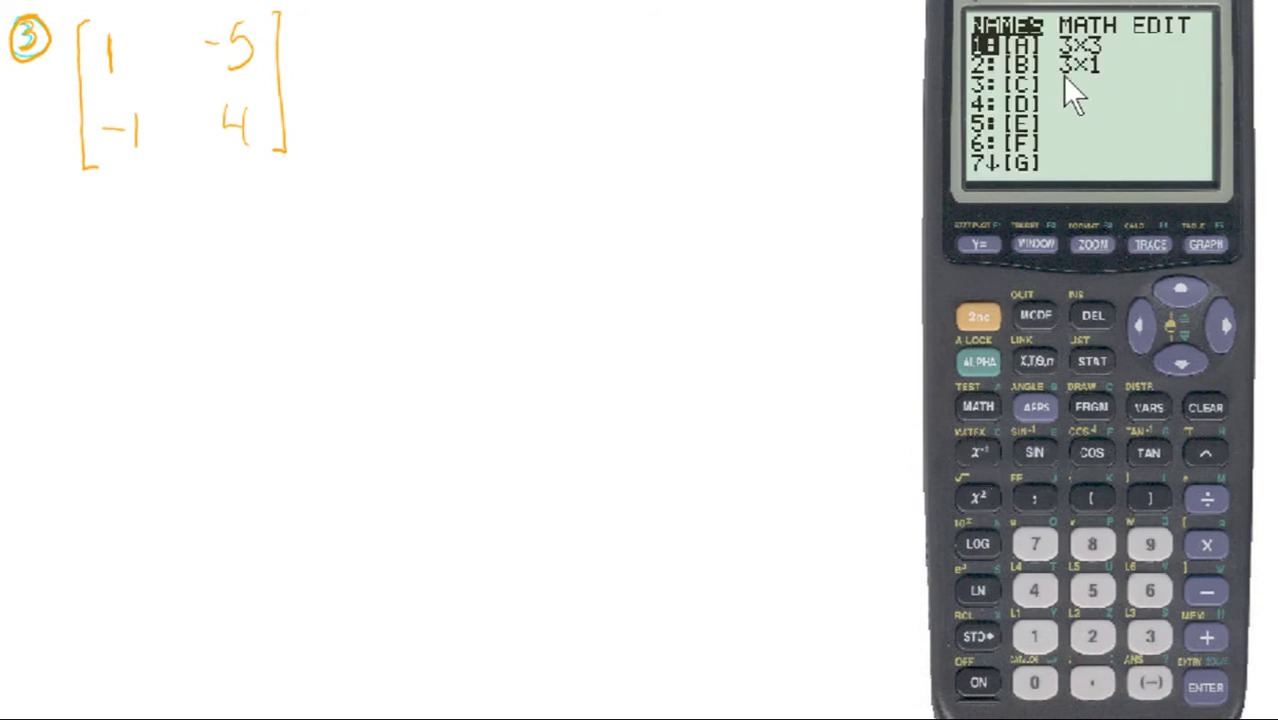
pyautogui.click(1217, 323)
pyautogui.click(1217, 323)
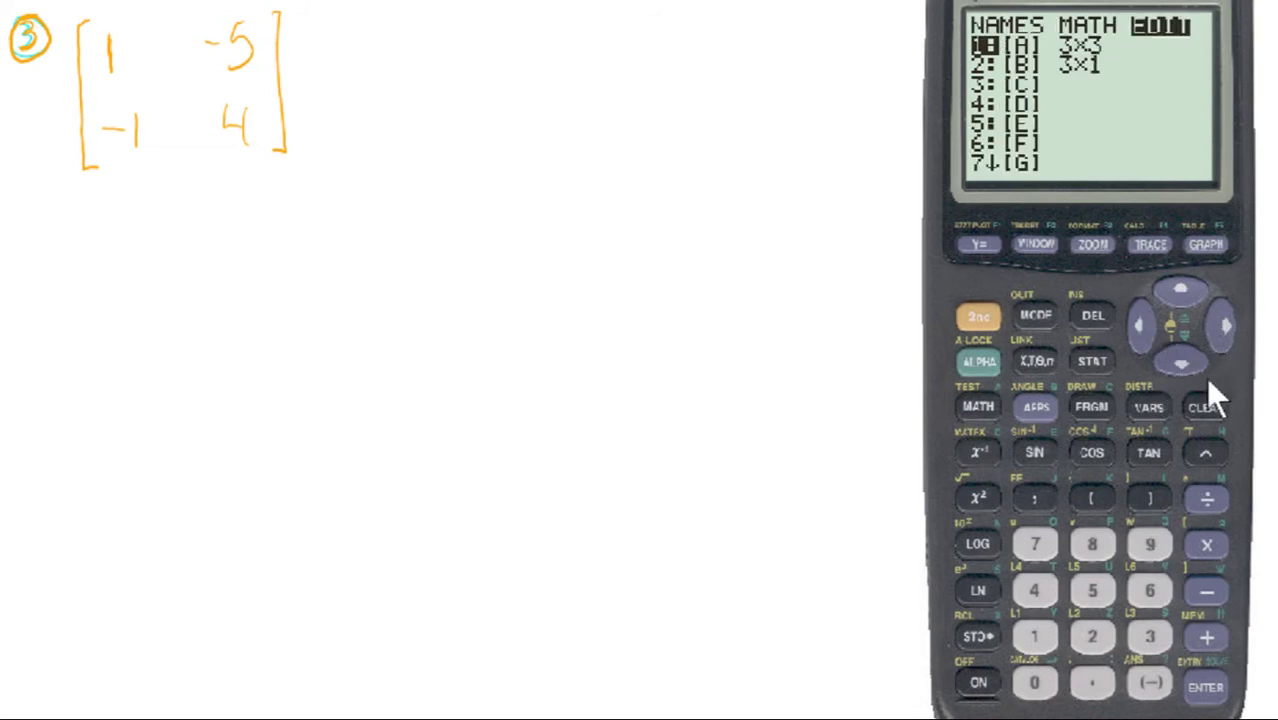
pyautogui.click(1146, 324)
pyautogui.click(1146, 324)
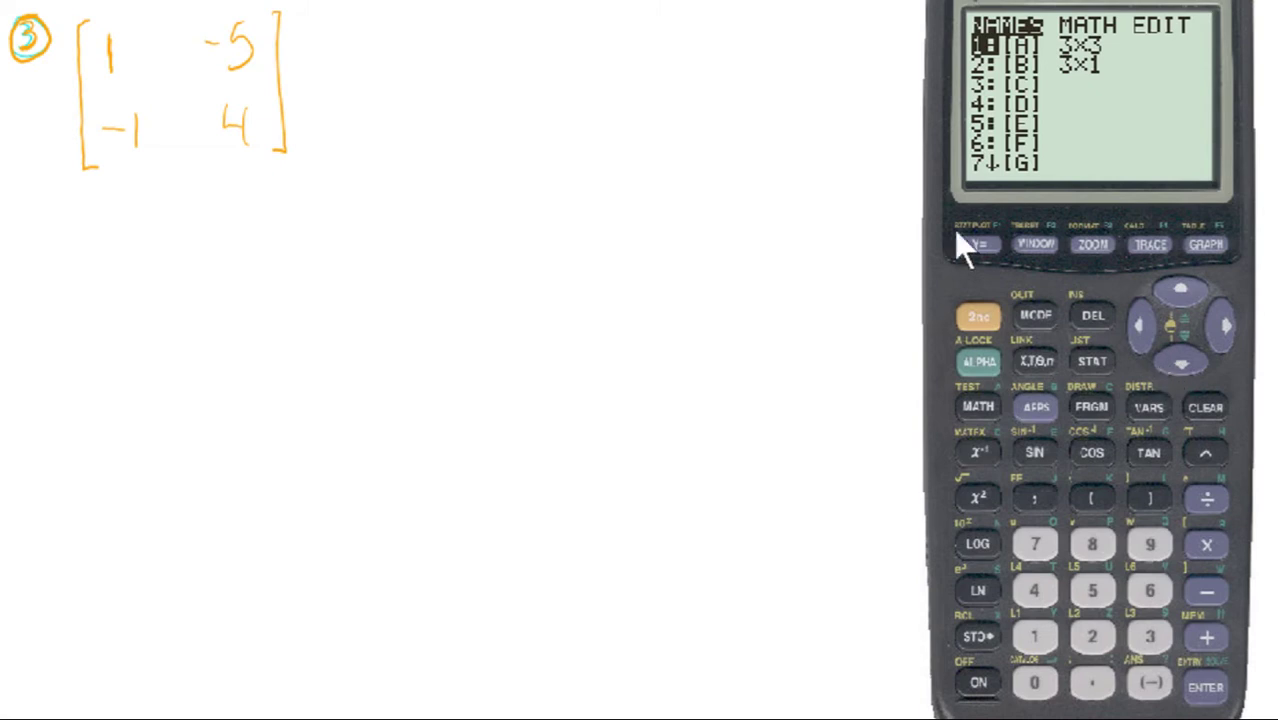
pyautogui.click(1212, 692)
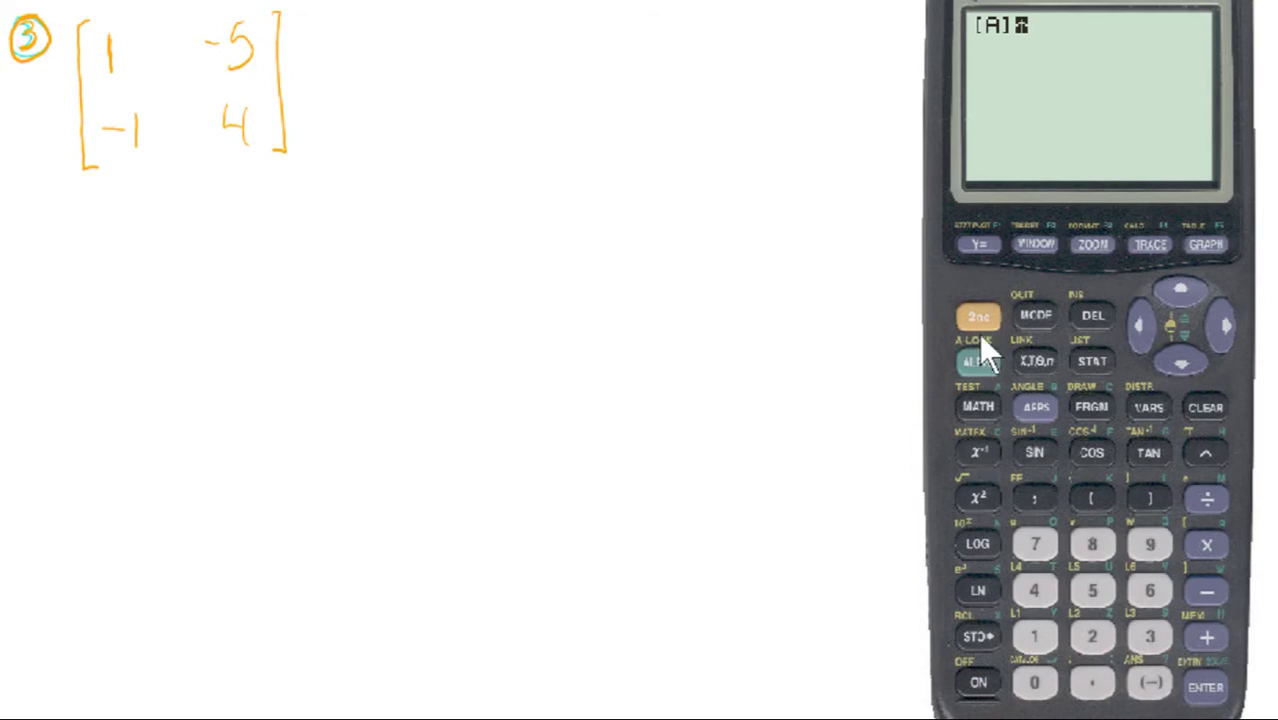
# Open matrix [A] in the MATRIX EDIT editor and set its dimensions to 2×2.
pyautogui.click(982, 440)
pyautogui.click(1214, 320)
pyautogui.click(1214, 320)
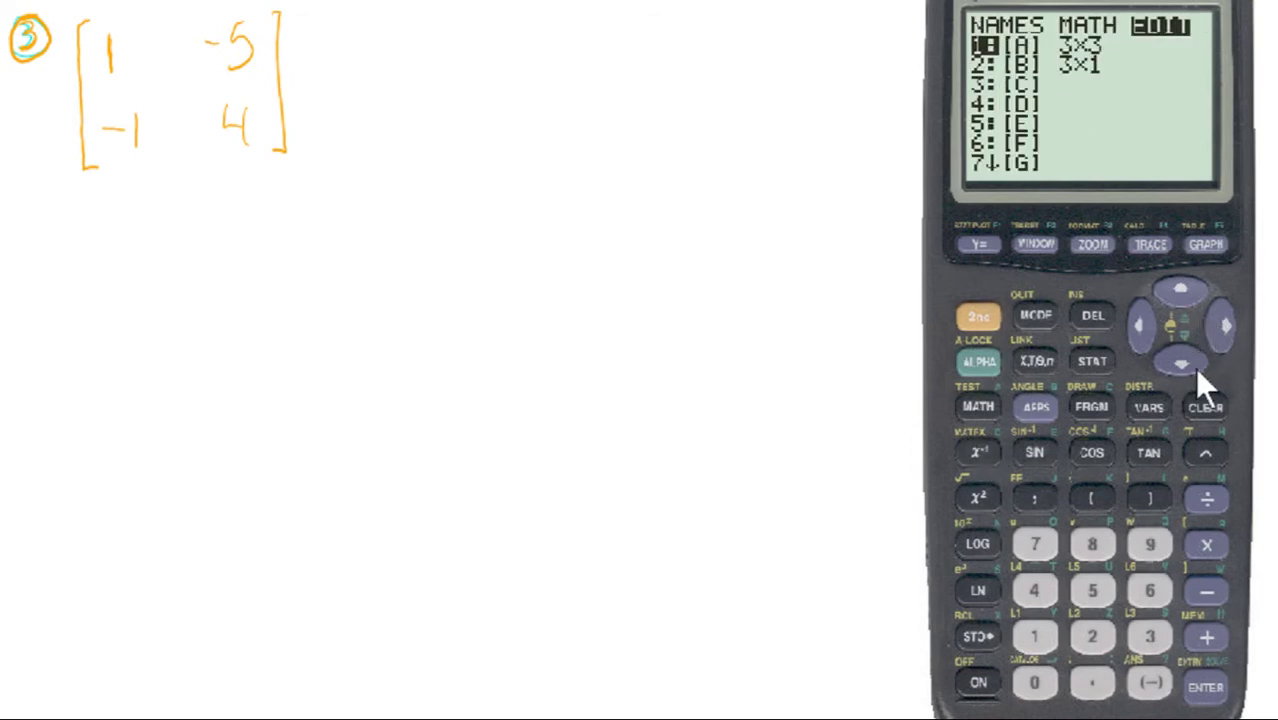
pyautogui.click(1208, 690)
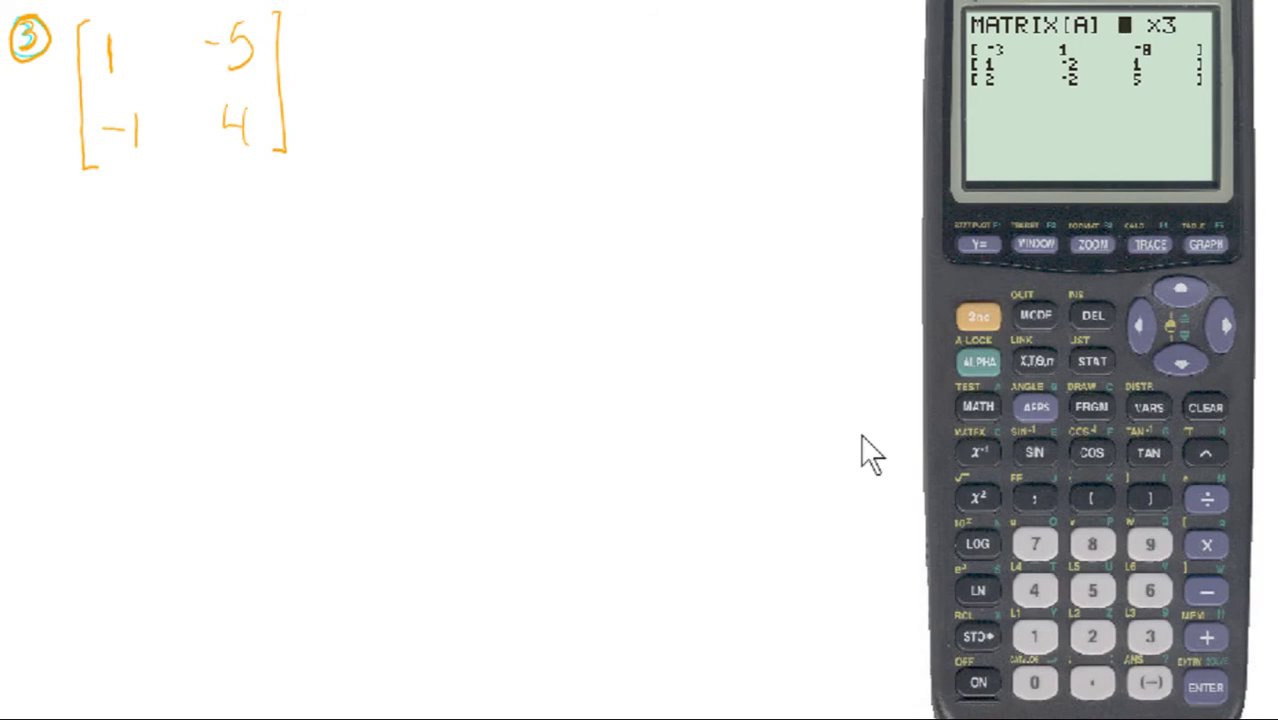
pyautogui.click(1200, 686)
pyautogui.click(1091, 636)
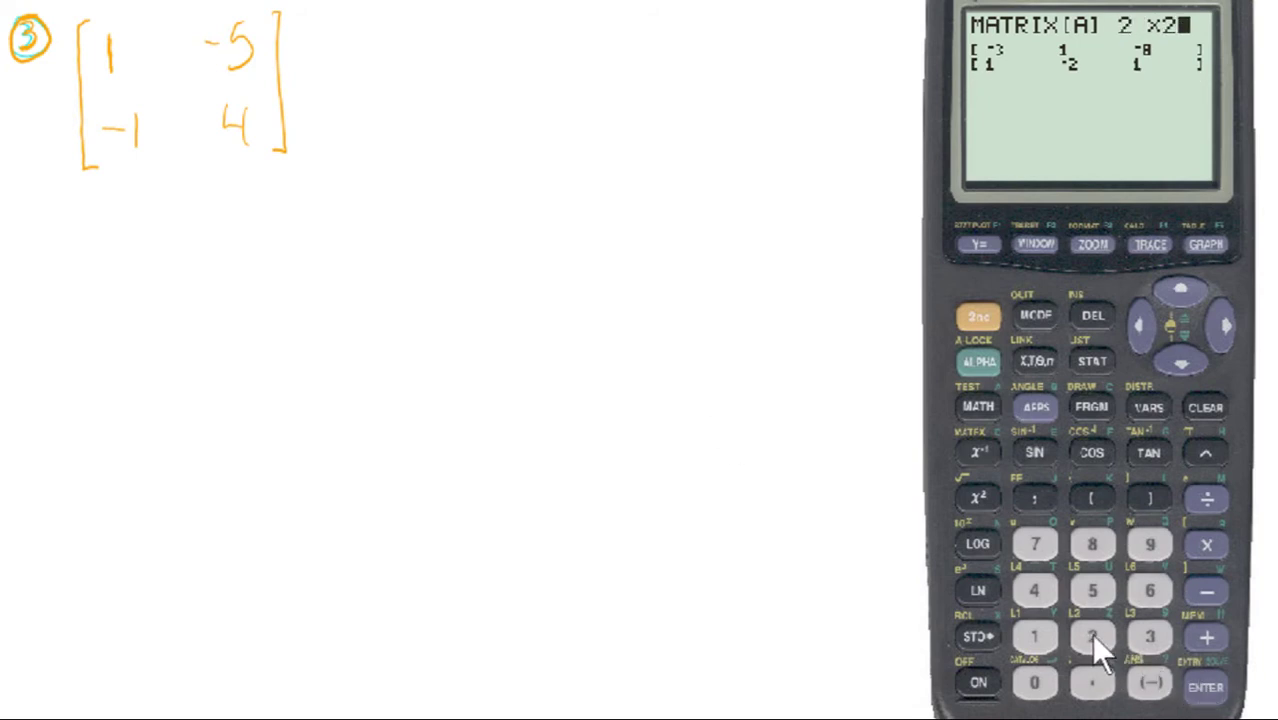
pyautogui.click(1205, 688)
# Enter 1, −5, −1, 4 into [A] and quit to the home screen.
pyautogui.click(1038, 638)
pyautogui.click(1203, 688)
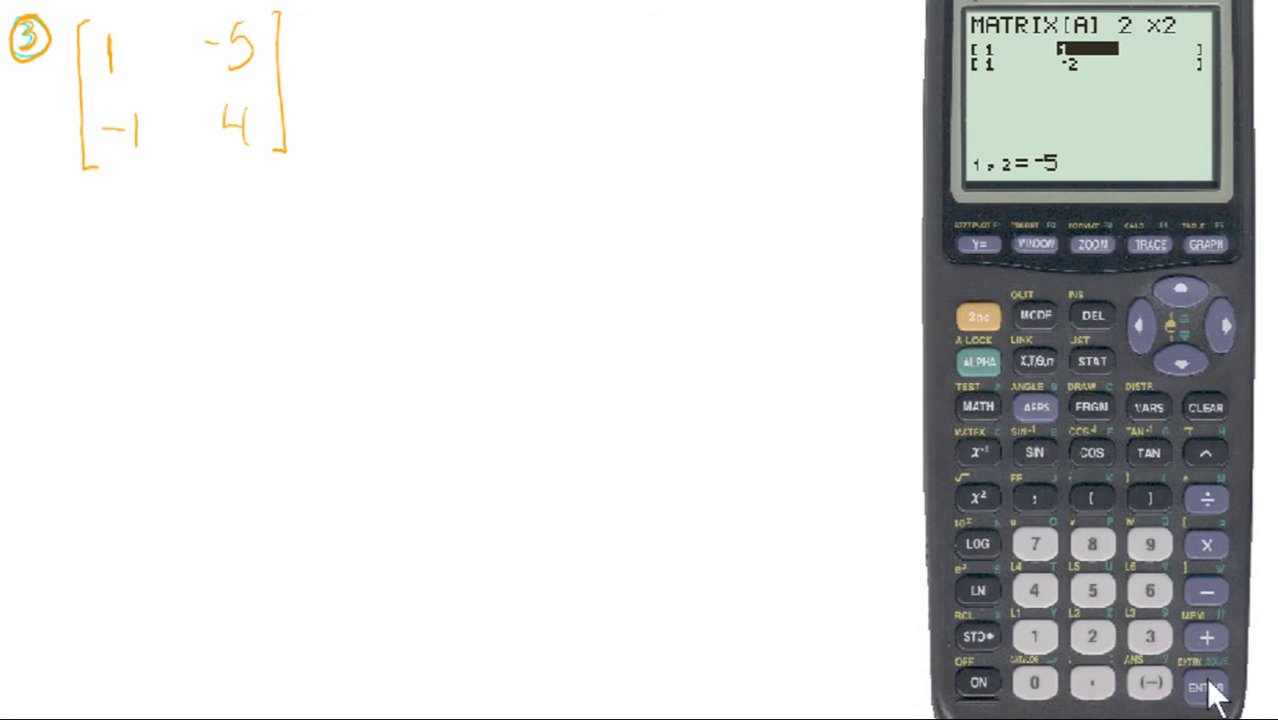
pyautogui.click(1208, 688)
pyautogui.click(1150, 683)
pyautogui.click(1034, 636)
pyautogui.click(1203, 688)
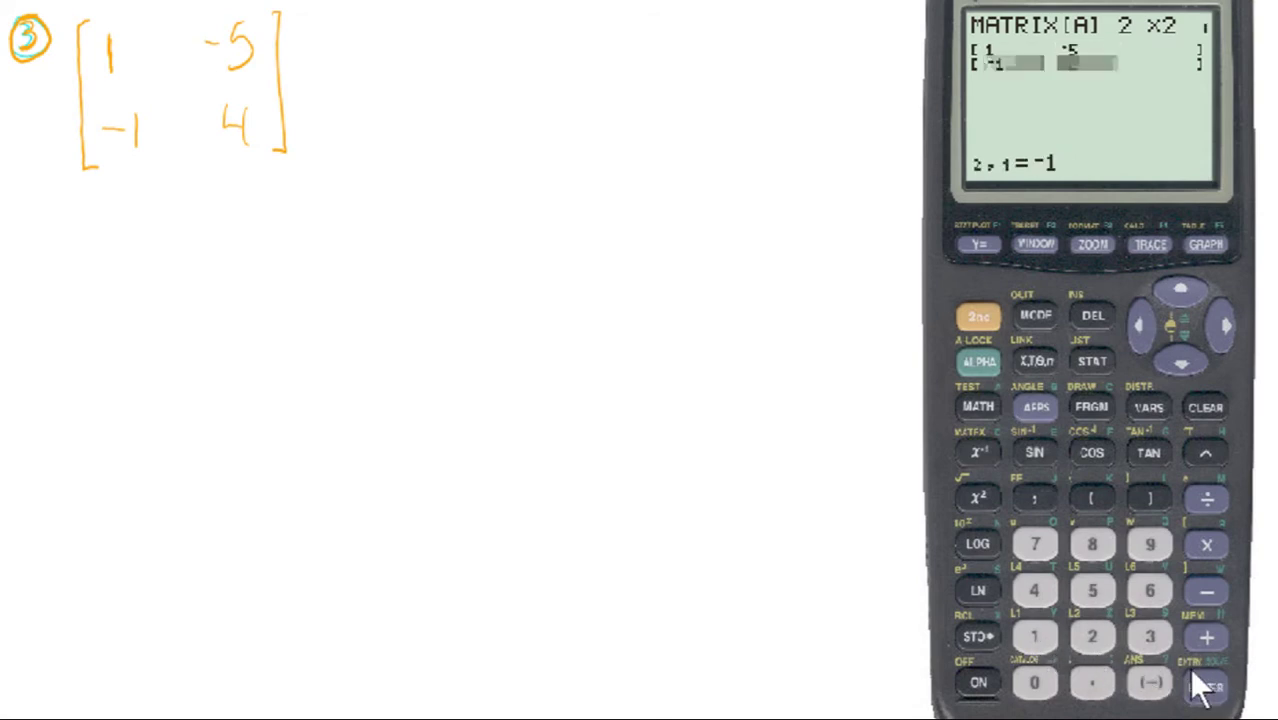
pyautogui.click(1205, 692)
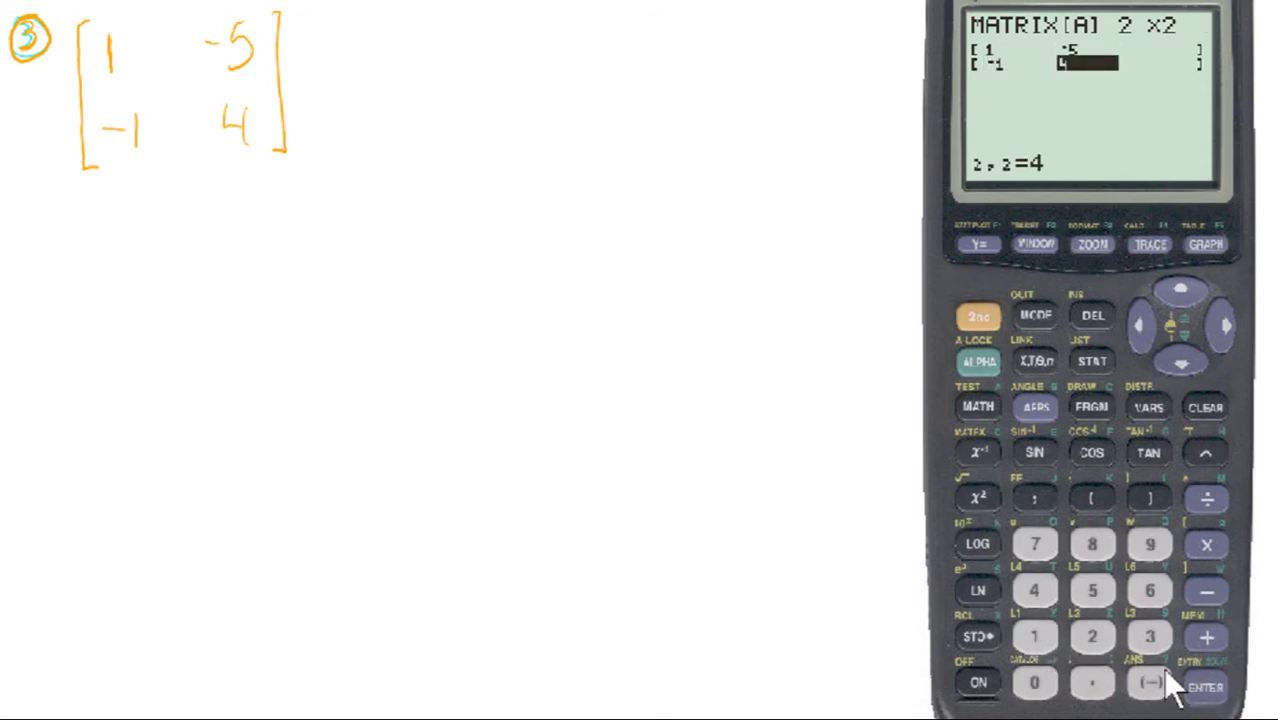
pyautogui.click(983, 315)
pyautogui.click(1016, 325)
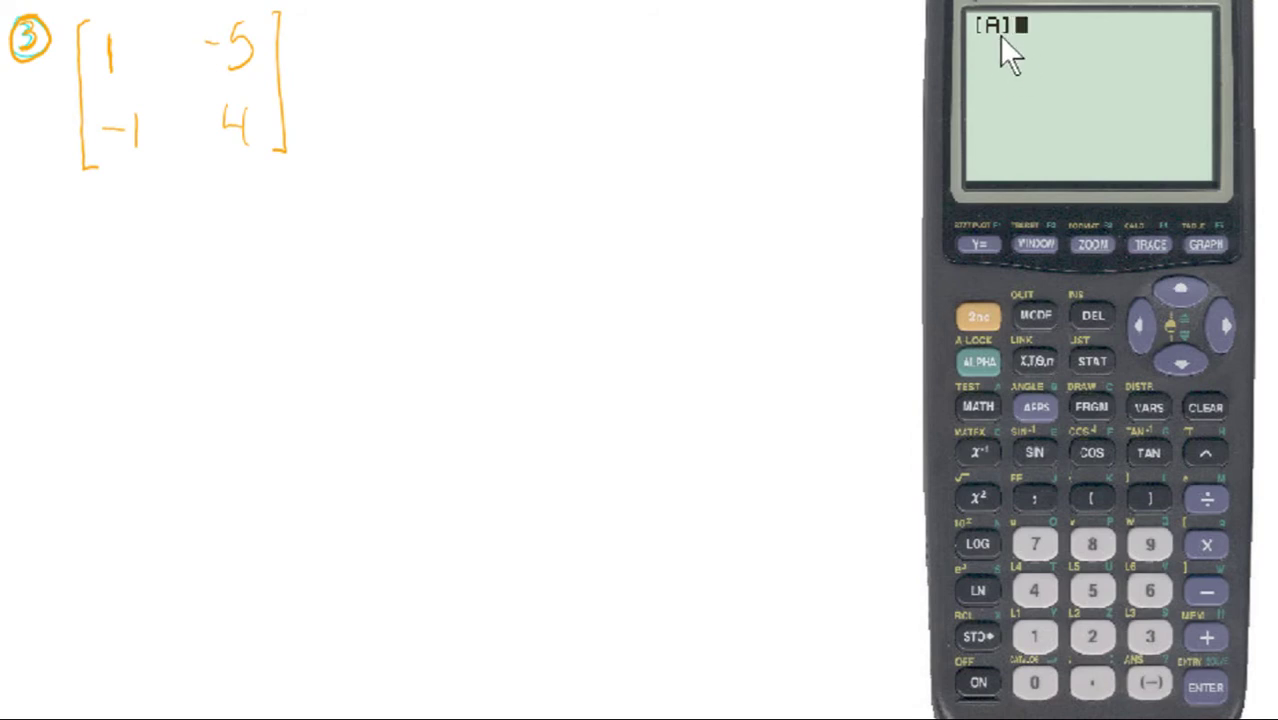
# Label the whiteboard matrix '= A', start an '=' below it, and compute [A]⁻¹.
pyautogui.moveTo(306, 63)
pyautogui.mouseDown()
pyautogui.moveTo(398, 72)
pyautogui.moveTo(408, 123)
pyautogui.mouseUp()
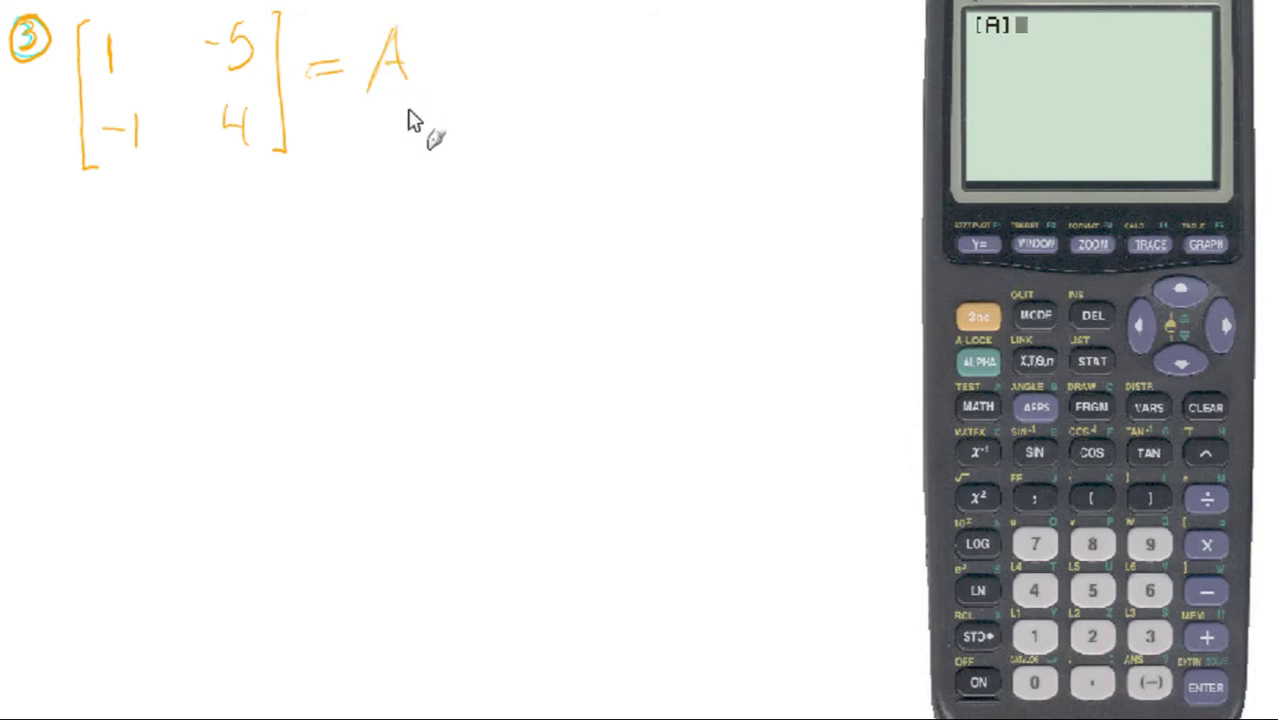
pyautogui.moveTo(378, 82); pyautogui.dragTo(396, 58)
pyautogui.moveTo(324, 211)
pyautogui.mouseDown()
pyautogui.moveTo(367, 237)
pyautogui.moveTo(396, 230)
pyautogui.moveTo(375, 216)
pyautogui.moveTo(423, 196)
pyautogui.mouseUp()
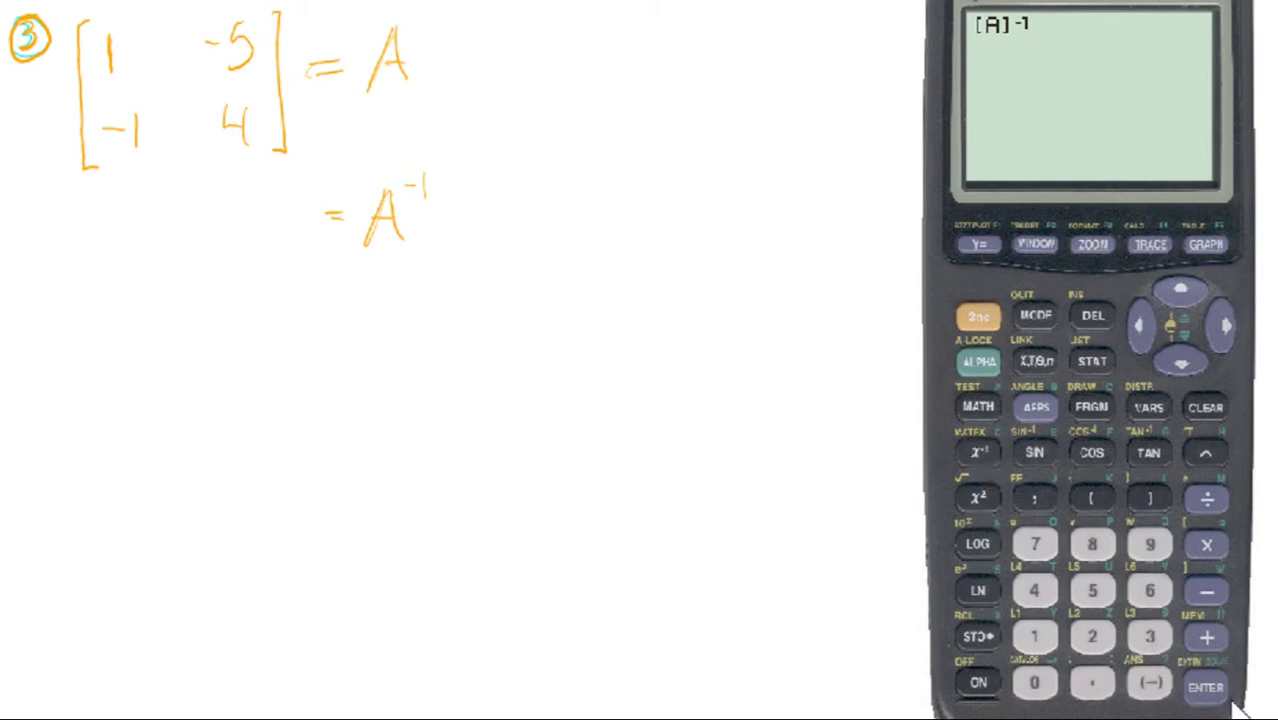
pyautogui.click(1210, 690)
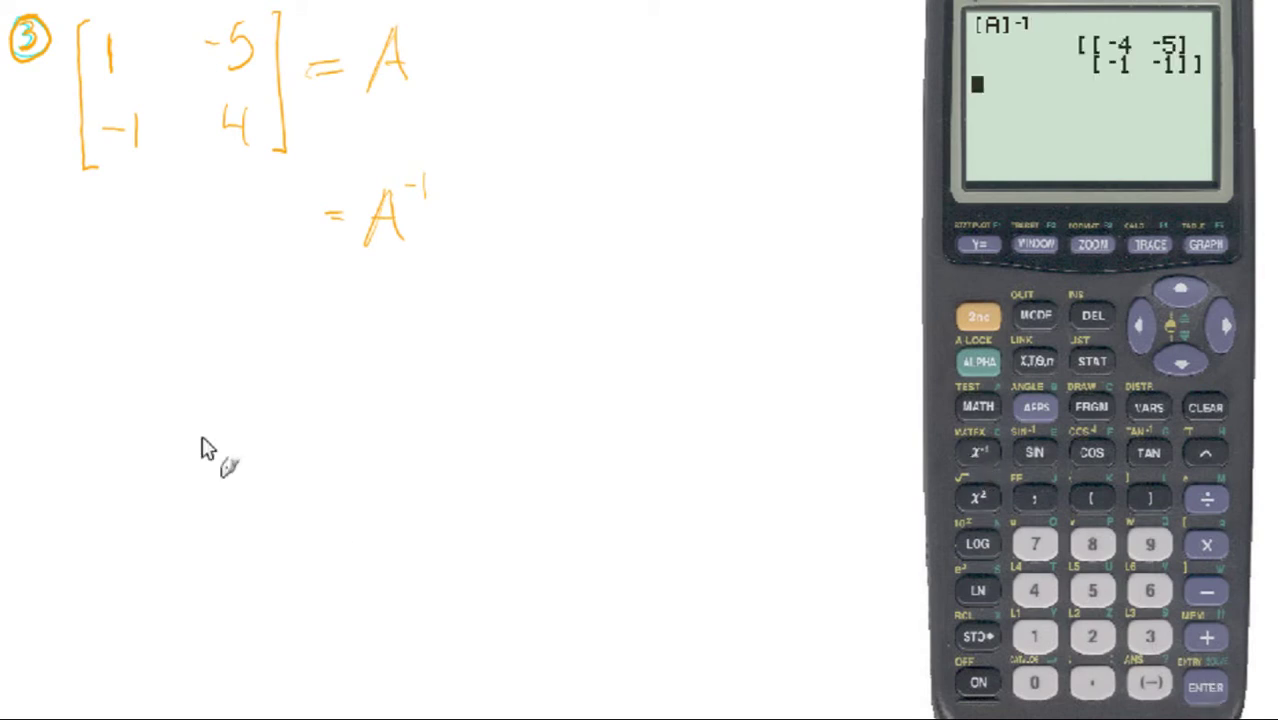
# Handwrite the bracketed inverse [−4 −5; −1 −1] on the whiteboard.
pyautogui.moveTo(95, 200); pyautogui.dragTo(92, 341)
pyautogui.moveTo(96, 228)
pyautogui.mouseDown()
pyautogui.moveTo(138, 207)
pyautogui.moveTo(138, 245)
pyautogui.mouseUp()
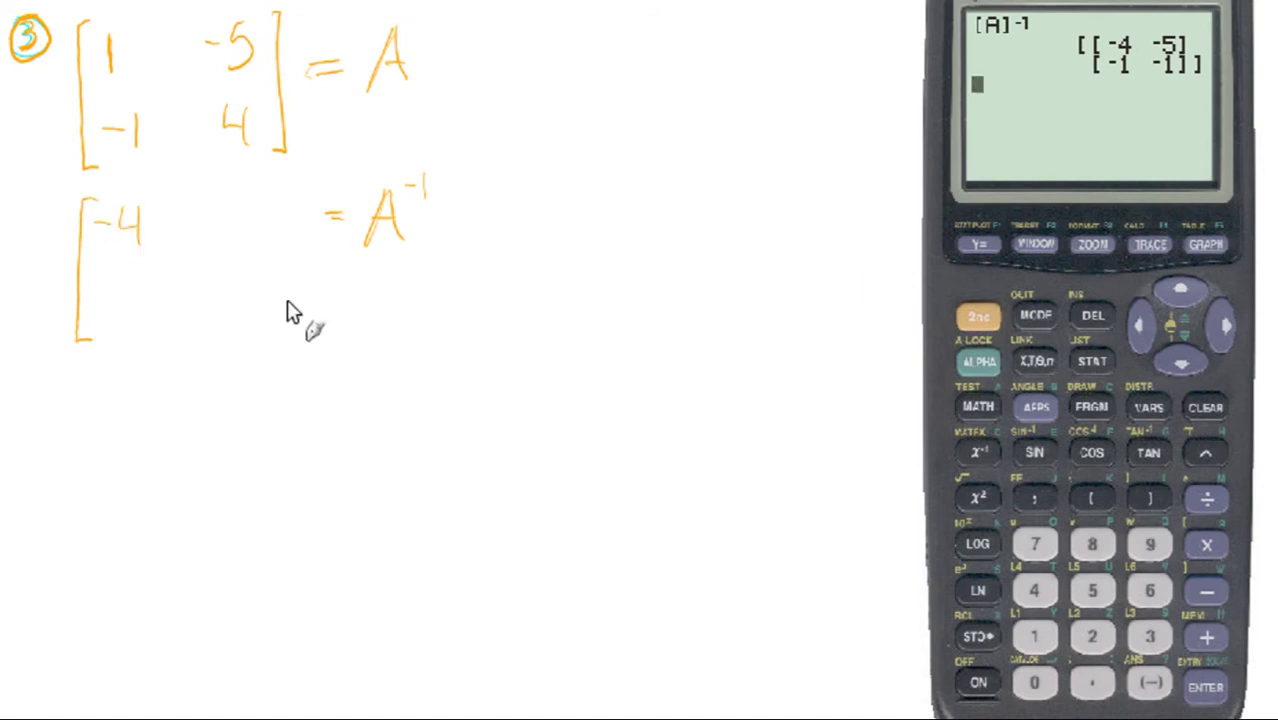
pyautogui.moveTo(226, 292); pyautogui.dragTo(258, 310)
pyautogui.moveTo(212, 214); pyautogui.dragTo(227, 213)
pyautogui.moveTo(242, 197)
pyautogui.mouseDown()
pyautogui.moveTo(235, 232)
pyautogui.moveTo(258, 195)
pyautogui.mouseUp()
pyautogui.moveTo(104, 290)
pyautogui.mouseDown()
pyautogui.moveTo(138, 272)
pyautogui.moveTo(141, 312)
pyautogui.mouseUp()
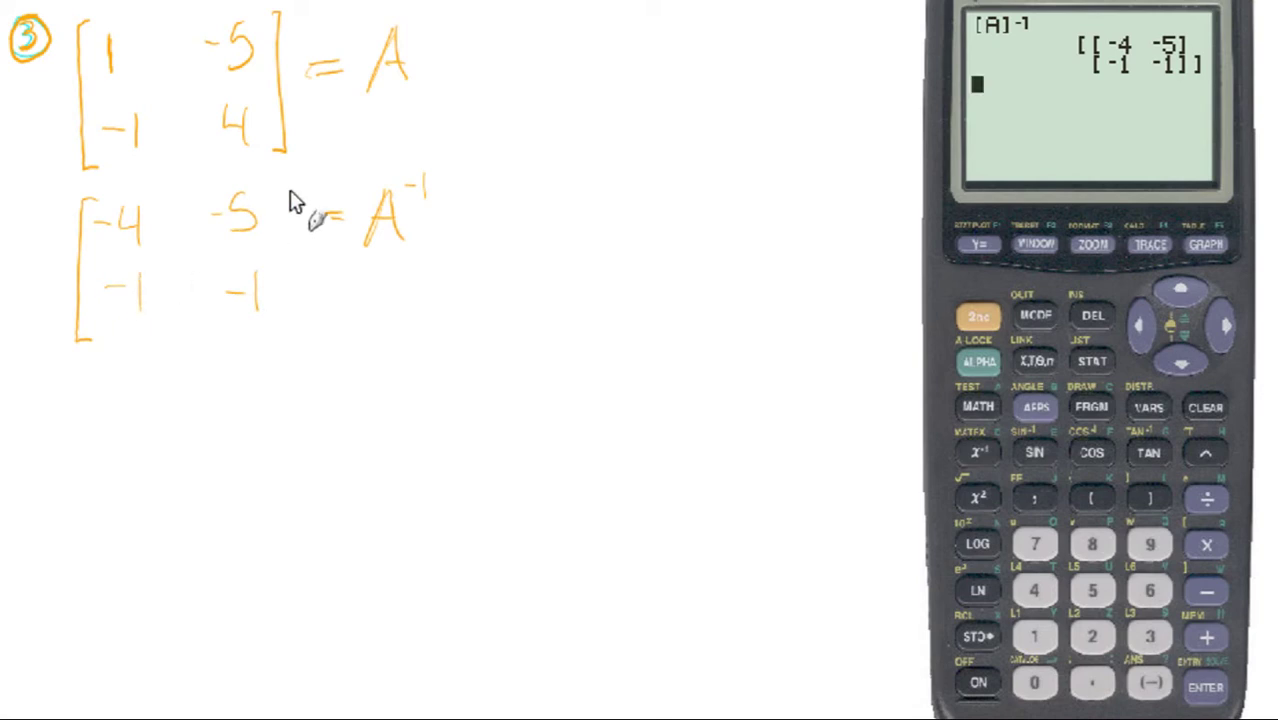
pyautogui.moveTo(283, 197)
pyautogui.mouseDown()
pyautogui.moveTo(291, 294)
pyautogui.moveTo(277, 328)
pyautogui.mouseUp()
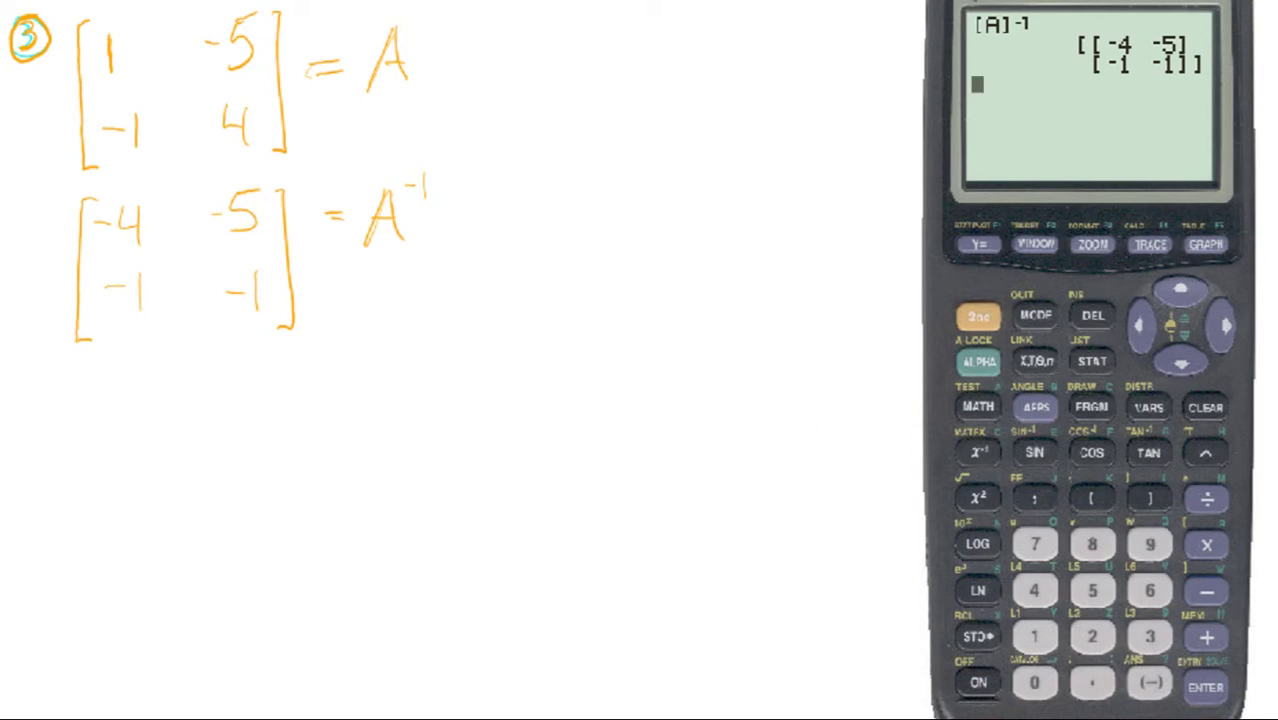
pyautogui.scroll(-5, 213, 171)
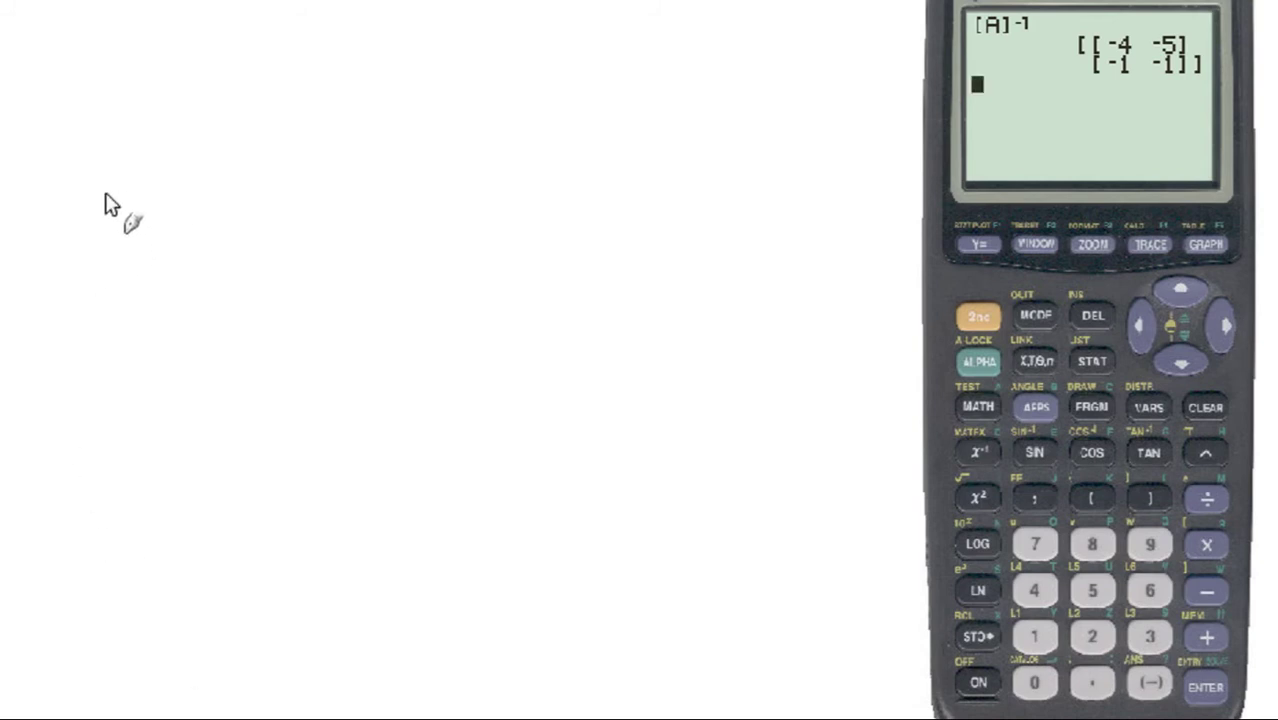
# Write problem 19 and the matrix [1 1 −2; −2 0 3; 3 1 0] on the whiteboard.
pyautogui.moveTo(20, 18)
pyautogui.mouseDown()
pyautogui.moveTo(23, 46)
pyautogui.moveTo(46, 58)
pyautogui.moveTo(44, 16)
pyautogui.moveTo(78, 90)
pyautogui.moveTo(78, 205)
pyautogui.mouseUp()
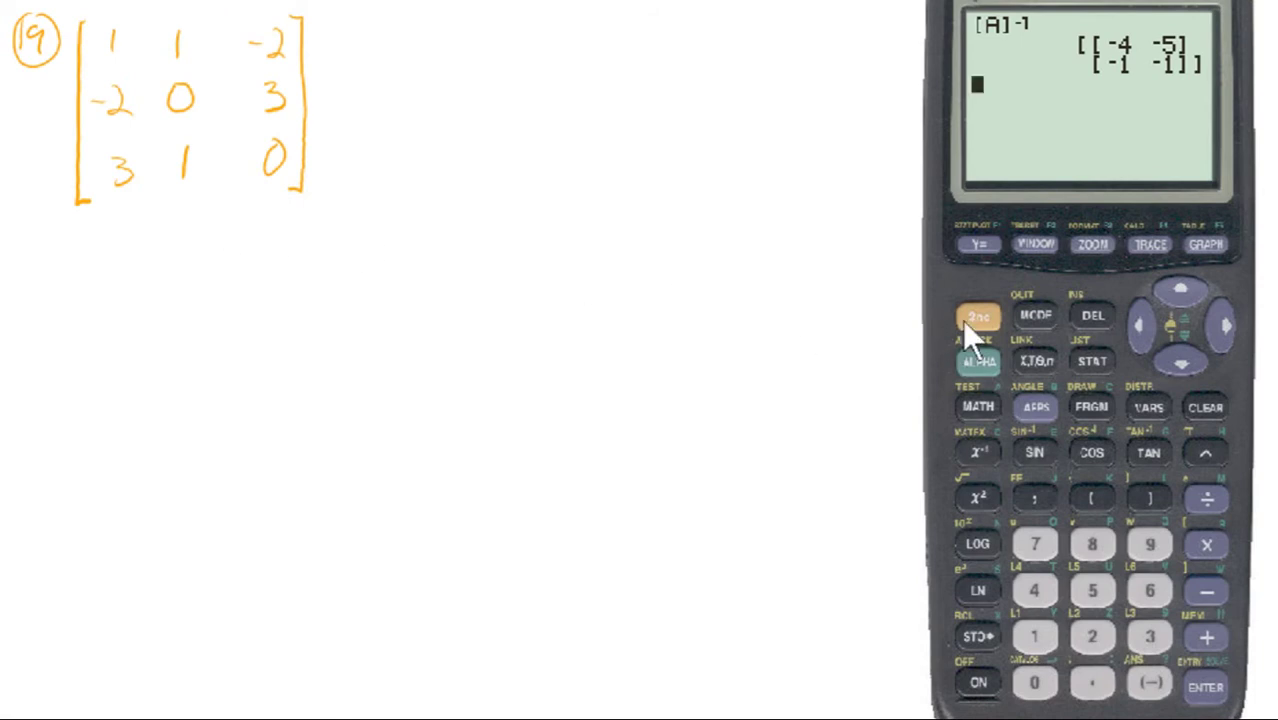
pyautogui.click(976, 455)
# Open matrix [A] in the editor and resize it to 3×3.
pyautogui.click(1146, 330)
pyautogui.click(1212, 689)
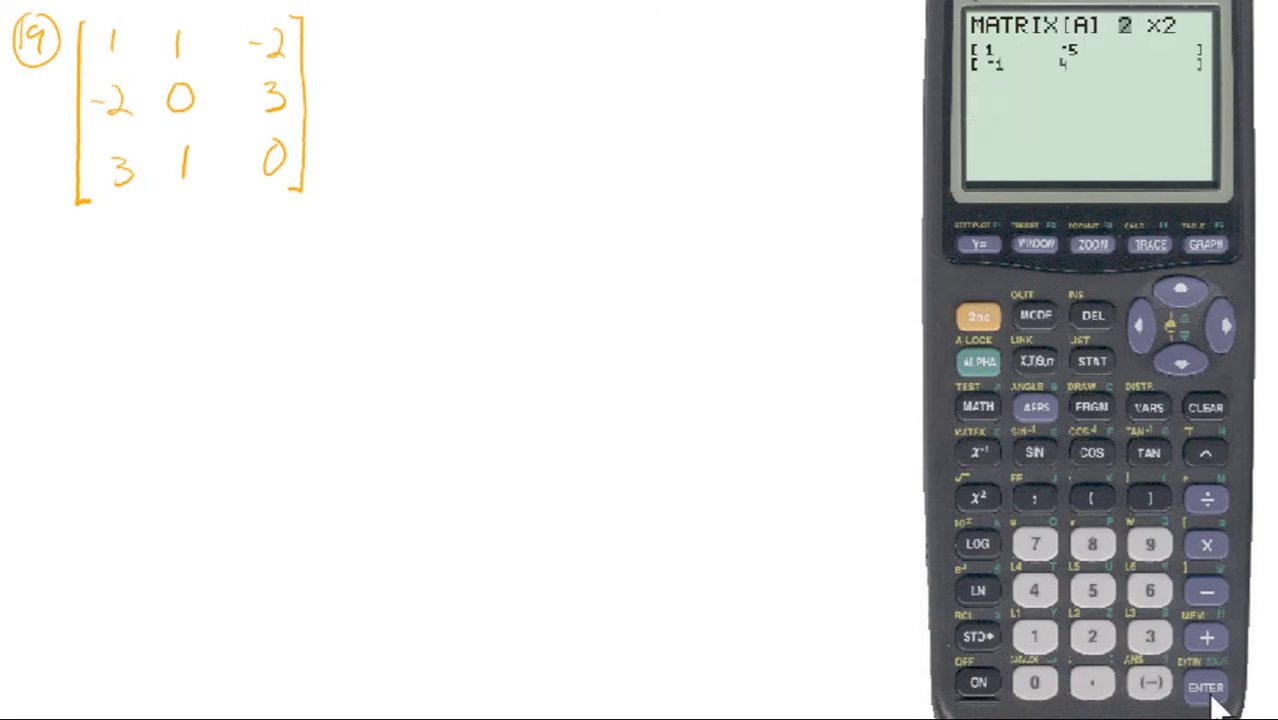
pyautogui.click(1203, 688)
pyautogui.click(1150, 634)
pyautogui.click(1205, 688)
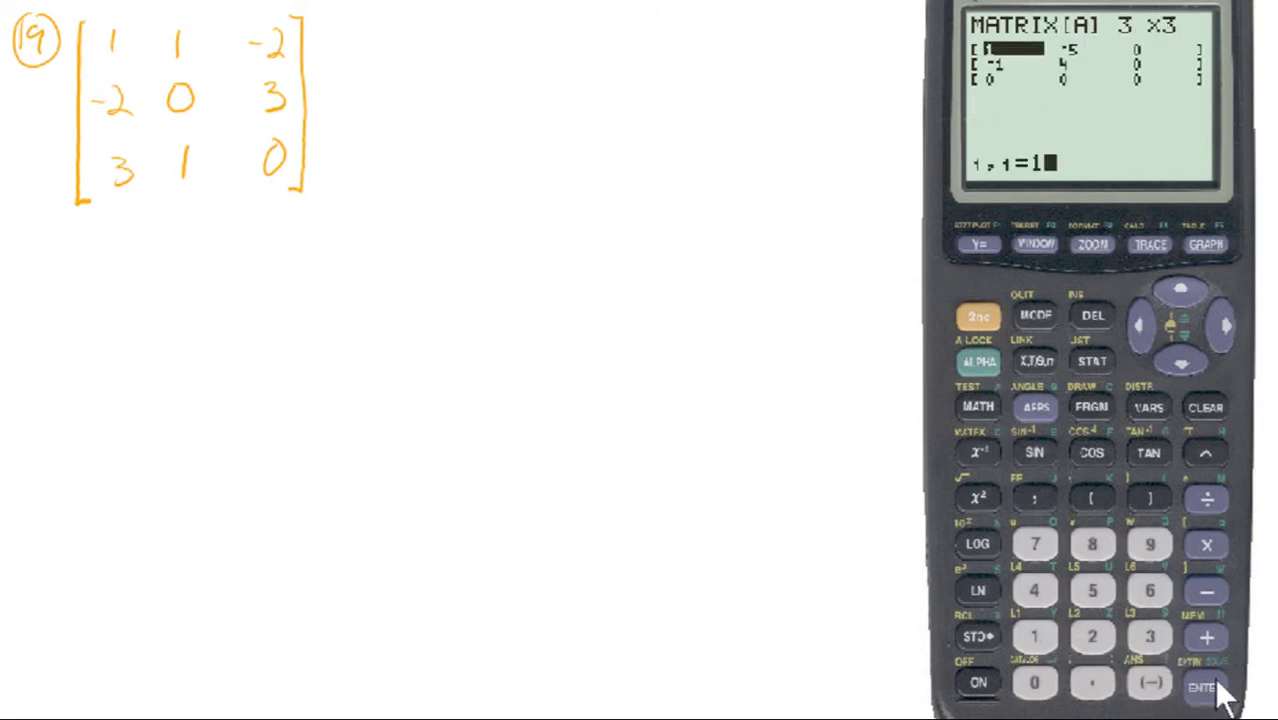
# Enter row 1 of [A]: 1, 1, −2.
pyautogui.click(1210, 686)
pyautogui.click(1034, 636)
pyautogui.click(1210, 688)
pyautogui.click(1148, 682)
pyautogui.click(1095, 640)
pyautogui.click(1205, 688)
# Enter row 2 of [A]: −2, 0, 3.
pyautogui.click(1150, 682)
pyautogui.click(1092, 636)
pyautogui.click(1200, 688)
pyautogui.click(1034, 682)
pyautogui.click(1205, 688)
pyautogui.click(1150, 636)
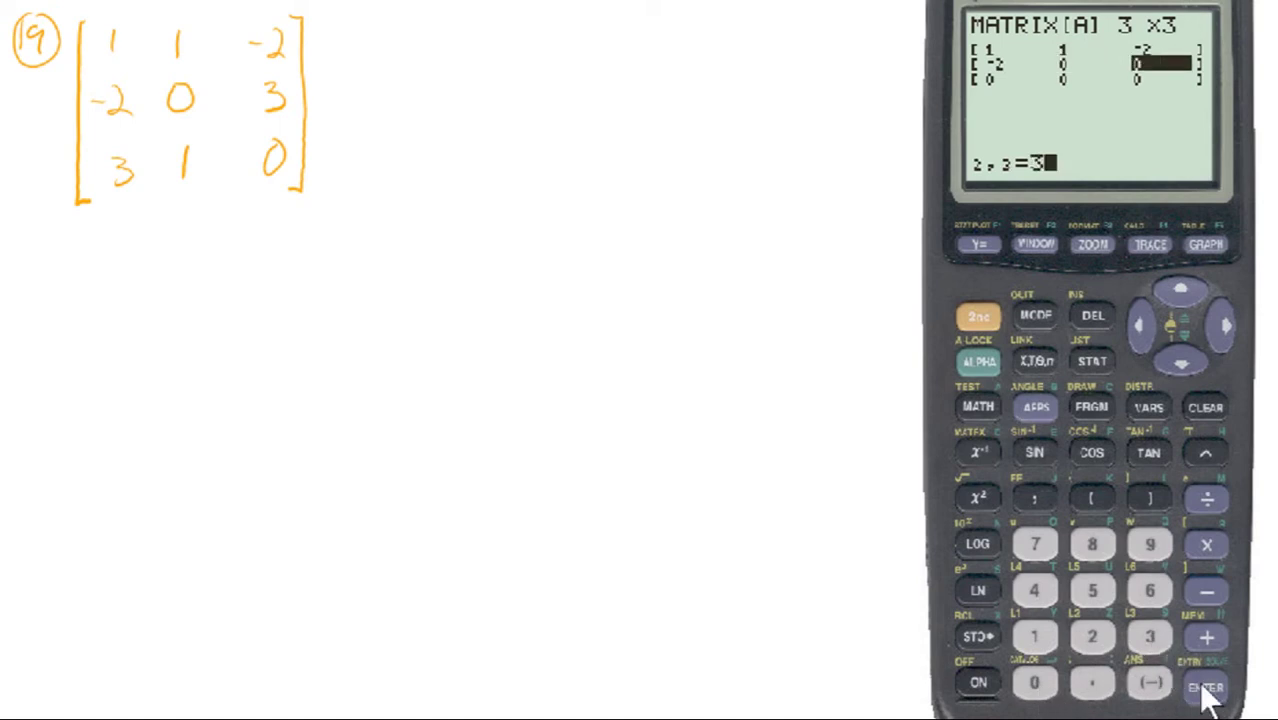
pyautogui.click(1205, 688)
# Enter row 3 of [A] (3, 1, 0) and quit to the home screen.
pyautogui.click(1150, 636)
pyautogui.click(1205, 688)
pyautogui.click(1035, 641)
pyautogui.click(1205, 688)
pyautogui.click(1034, 682)
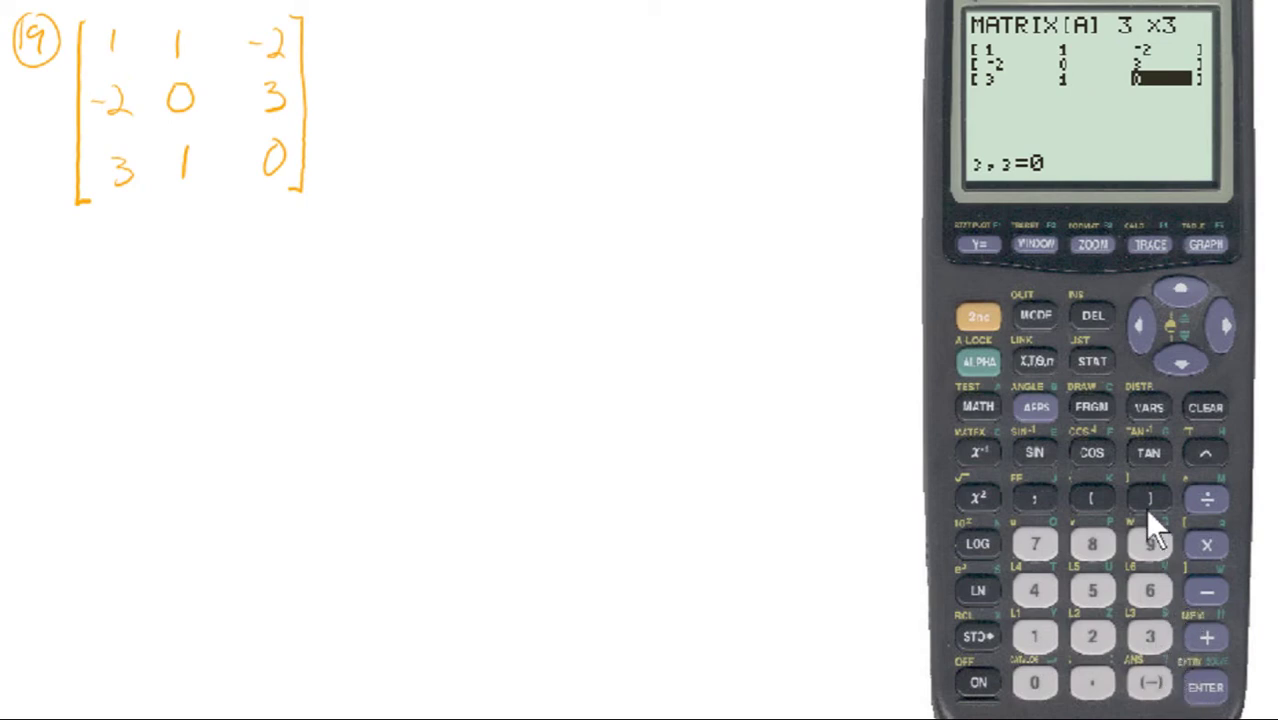
pyautogui.click(983, 318)
pyautogui.click(1022, 317)
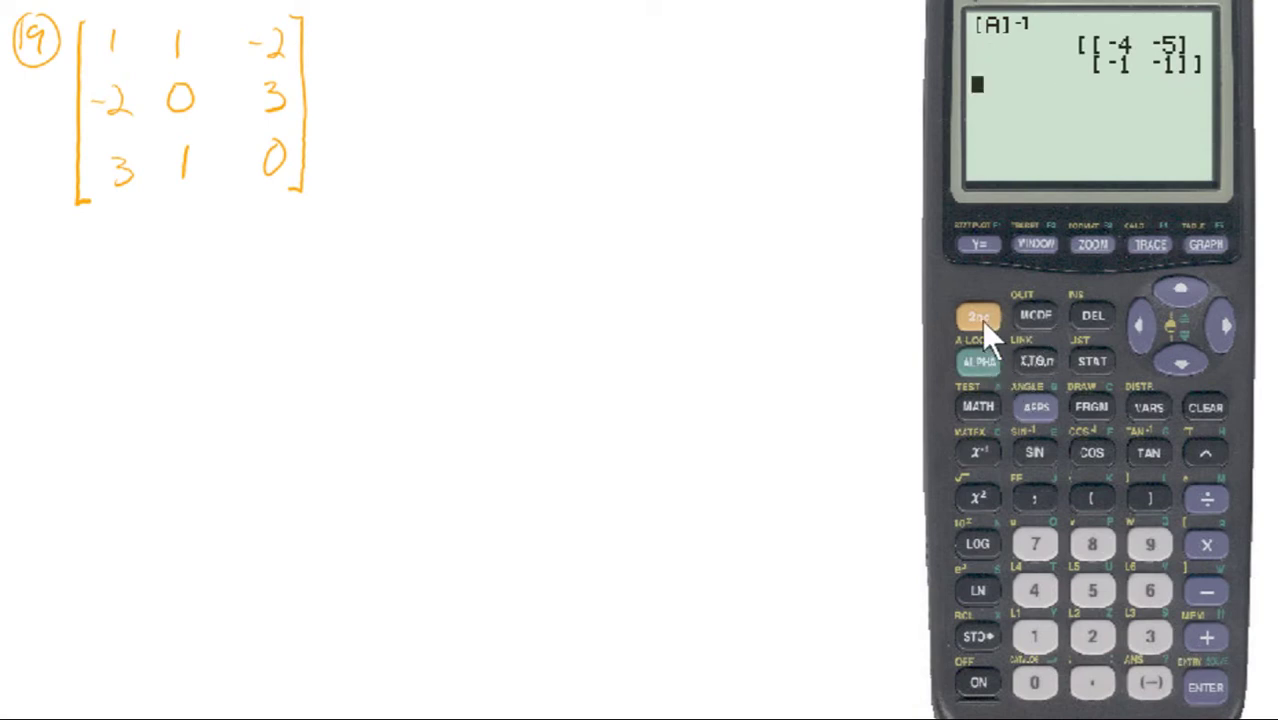
# Recall [A]⁻¹ and evaluate it to get the 3×3 inverse in decimals.
pyautogui.click(1203, 690)
pyautogui.click(1206, 687)
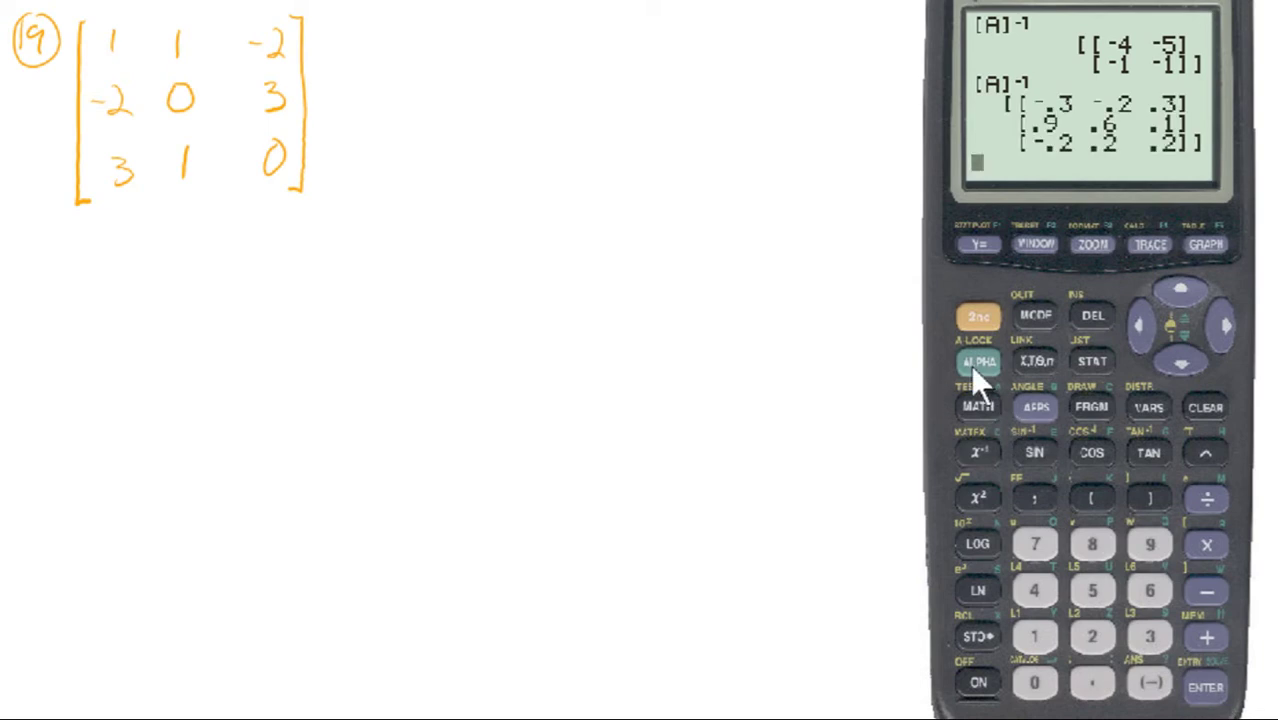
# Convert the inverse to fractions with ▶Frac and scroll across all its columns.
pyautogui.click(980, 405)
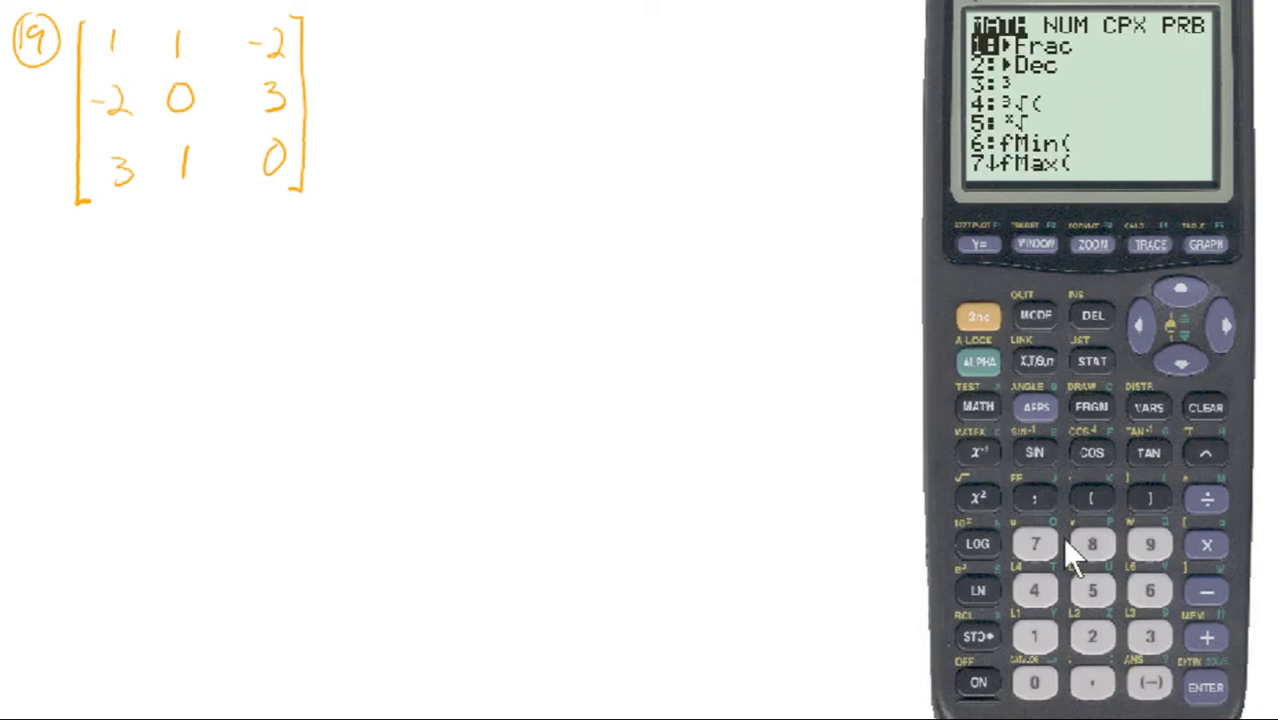
pyautogui.click(1210, 692)
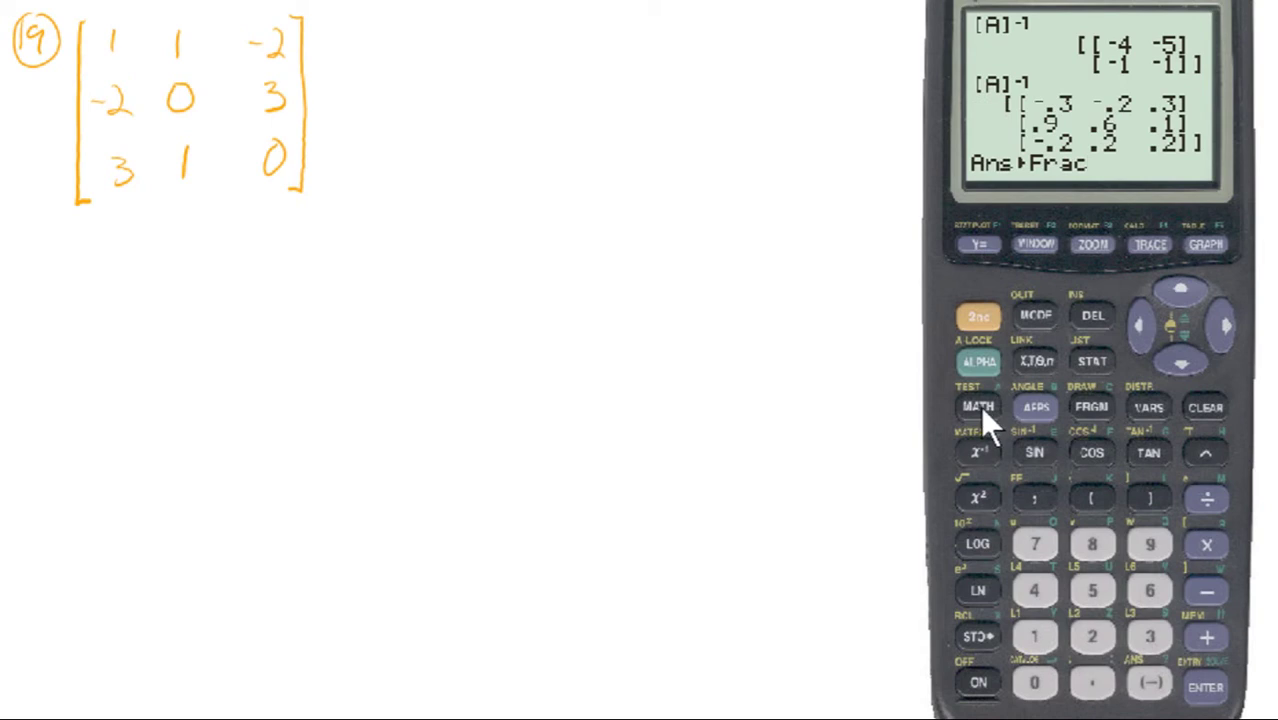
pyautogui.click(1206, 688)
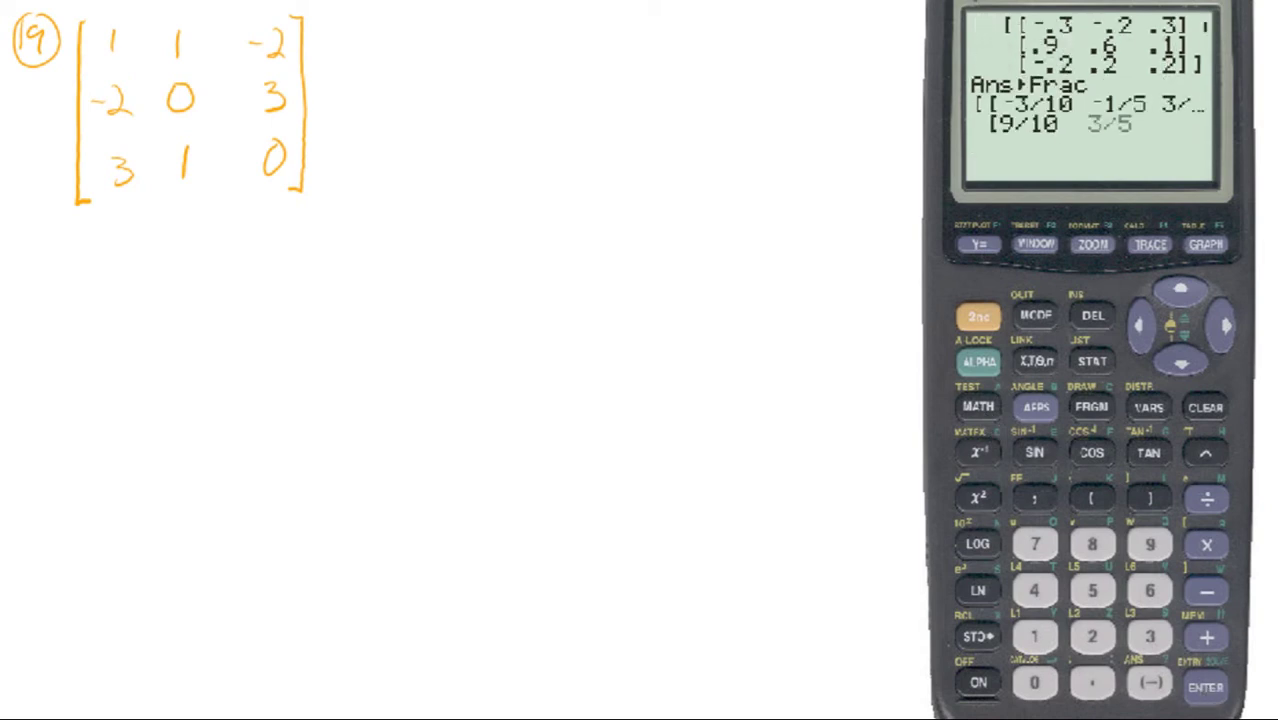
pyautogui.click(1222, 330)
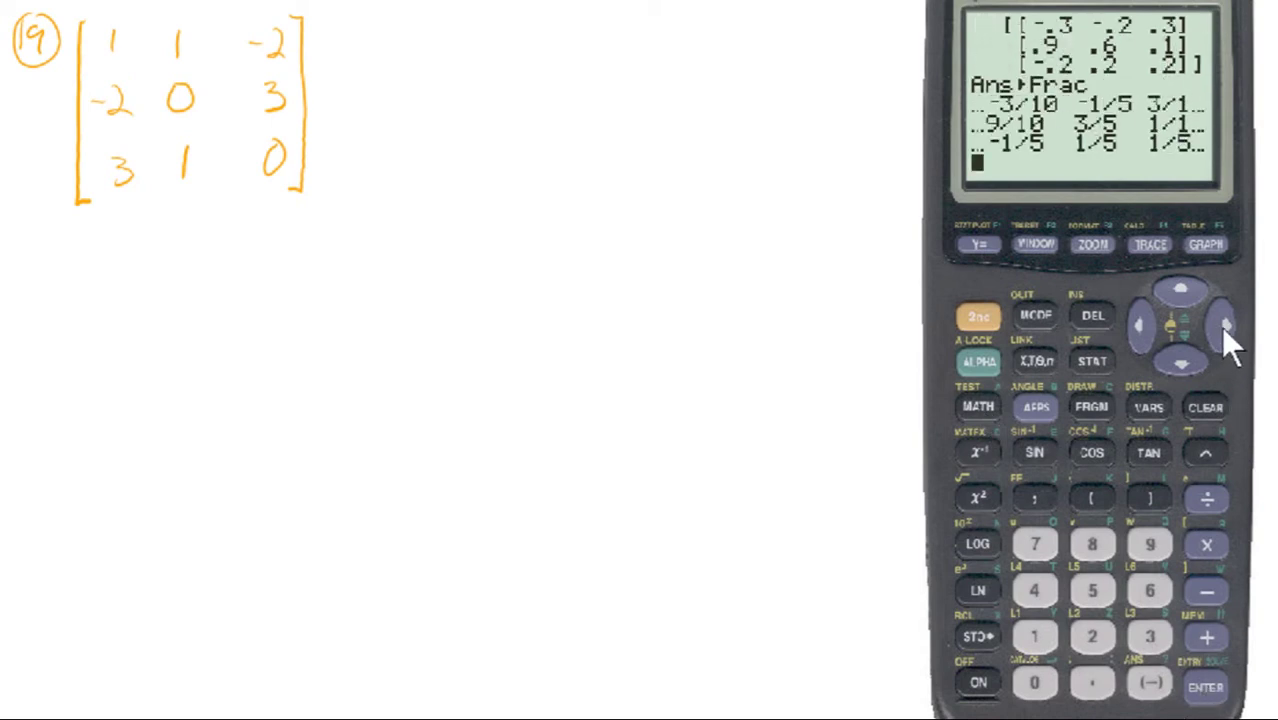
pyautogui.click(1142, 330)
pyautogui.click(1226, 325)
pyautogui.click(1226, 325)
pyautogui.click(1142, 328)
pyautogui.click(1142, 328)
# Label the whiteboard matrix '= A' and write A⁻¹ below it.
pyautogui.moveTo(341, 86); pyautogui.dragTo(355, 86)
pyautogui.moveTo(342, 94); pyautogui.dragTo(357, 94)
pyautogui.moveTo(391, 66)
pyautogui.mouseDown()
pyautogui.moveTo(400, 102)
pyautogui.moveTo(396, 86)
pyautogui.mouseUp()
pyautogui.moveTo(75, 268); pyautogui.dragTo(60, 318)
pyautogui.moveTo(76, 268)
pyautogui.mouseDown()
pyautogui.moveTo(88, 316)
pyautogui.moveTo(84, 298)
pyautogui.mouseUp()
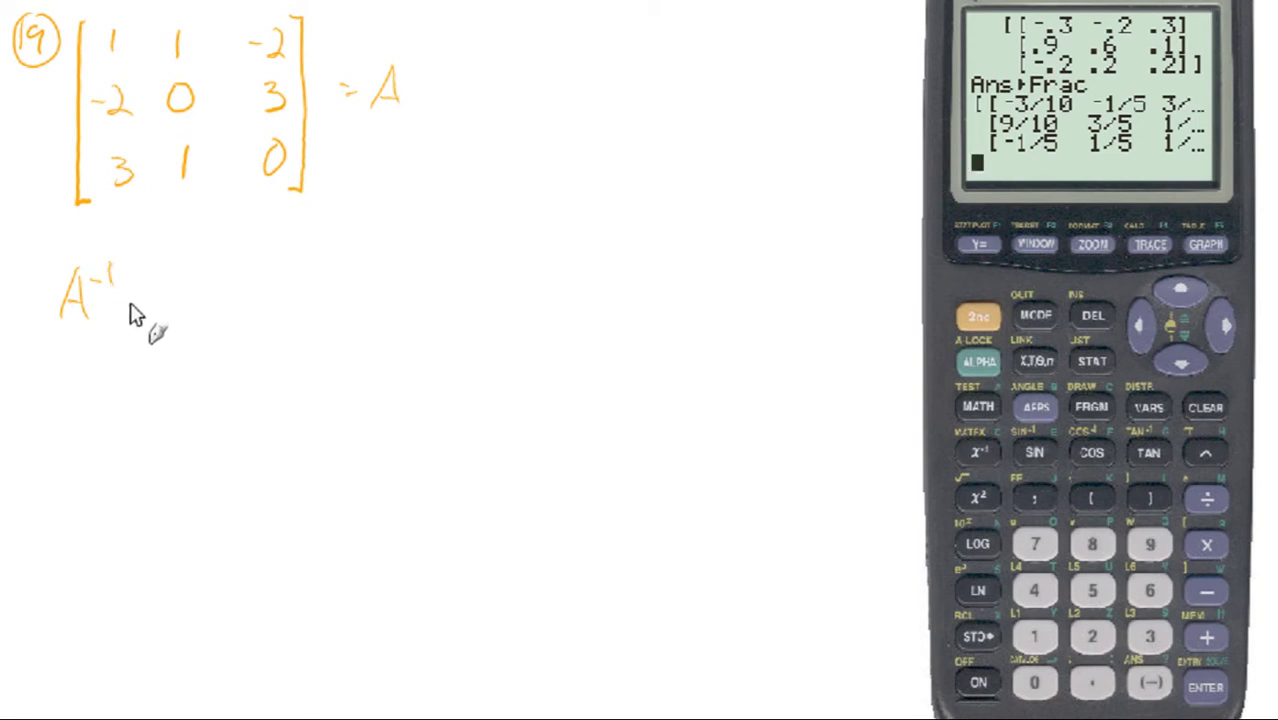